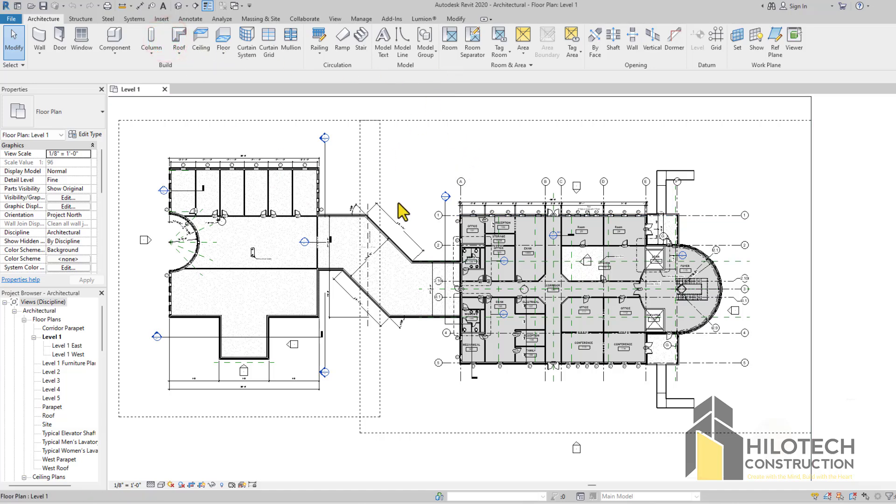
Open the DWG Export dialog via File > Export > CAD Formats > DWG for the Level 1 floor plan.
left_click(421, 159)
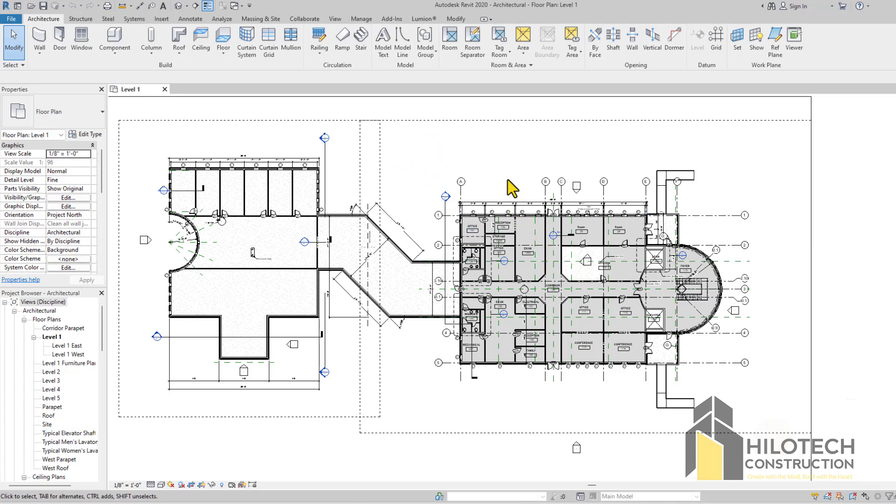
left_click(12, 18)
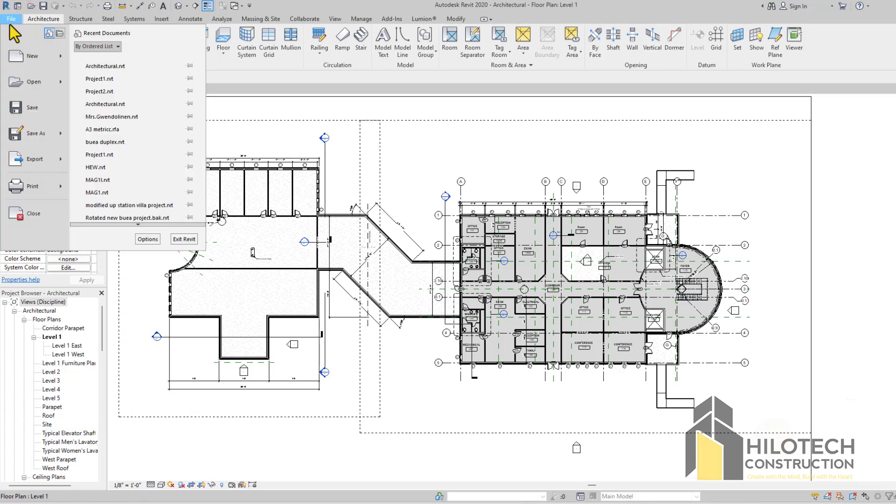
mouse_move(39, 164)
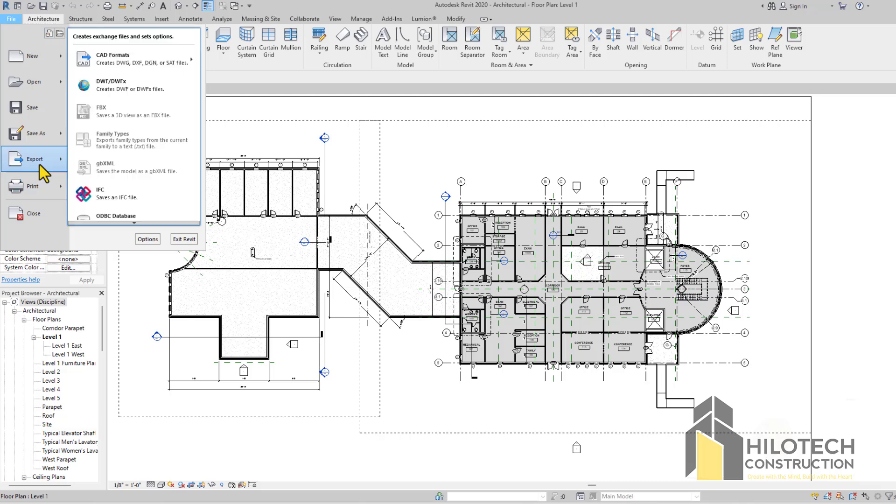
mouse_move(147, 60)
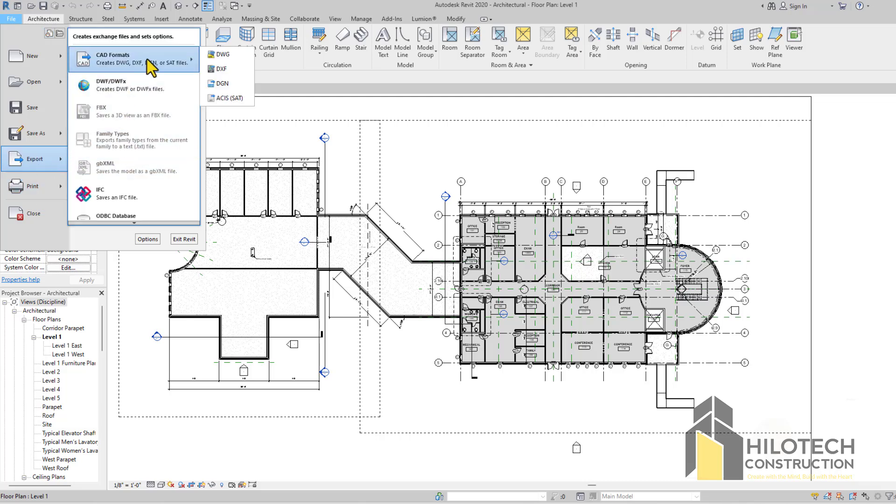
left_click(234, 57)
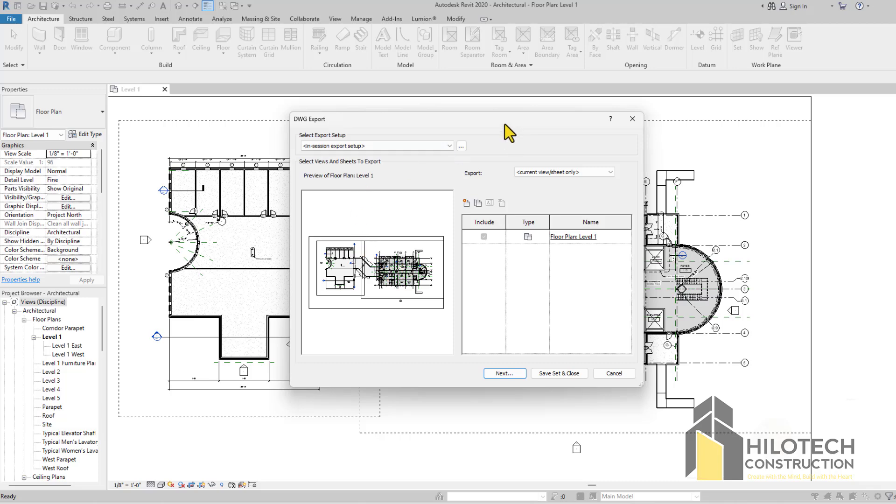
left_click_drag(492, 119, 443, 136)
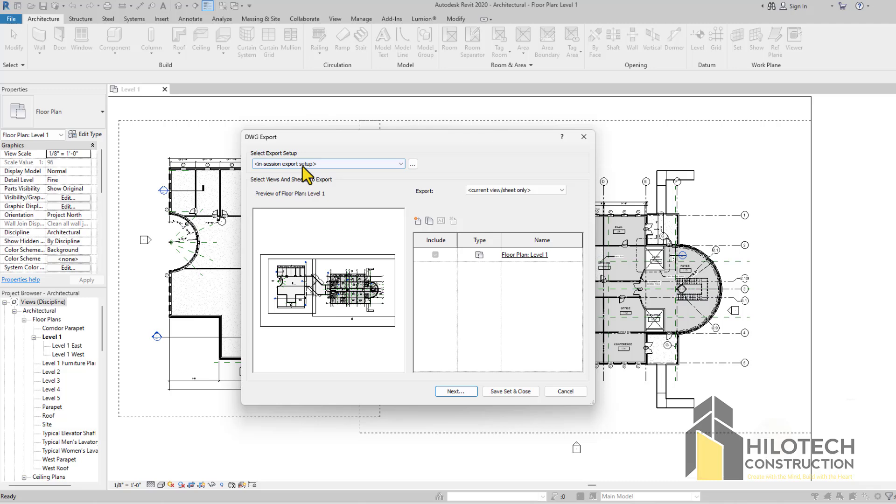
Open the Modify DWG/DXF Export Setup, review the Layers tab, then show the Lines mappings.
left_click(413, 164)
left_click_drag(307, 142, 281, 146)
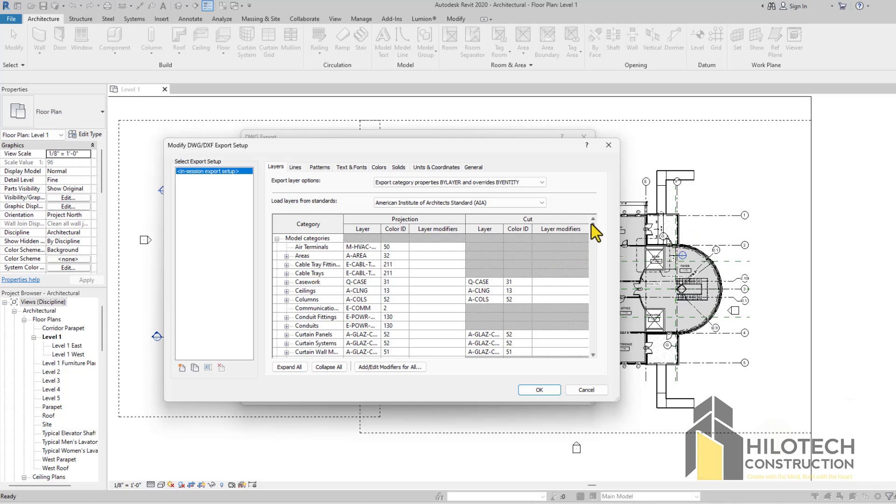
mouse_move(592, 224)
left_mouse_down()
mouse_move(592, 240)
mouse_move(593, 223)
left_mouse_up()
mouse_move(593, 228)
left_mouse_down()
mouse_move(596, 301)
mouse_move(598, 225)
mouse_move(602, 276)
mouse_move(588, 349)
mouse_move(590, 310)
mouse_move(516, 200)
left_mouse_up()
left_click(295, 167)
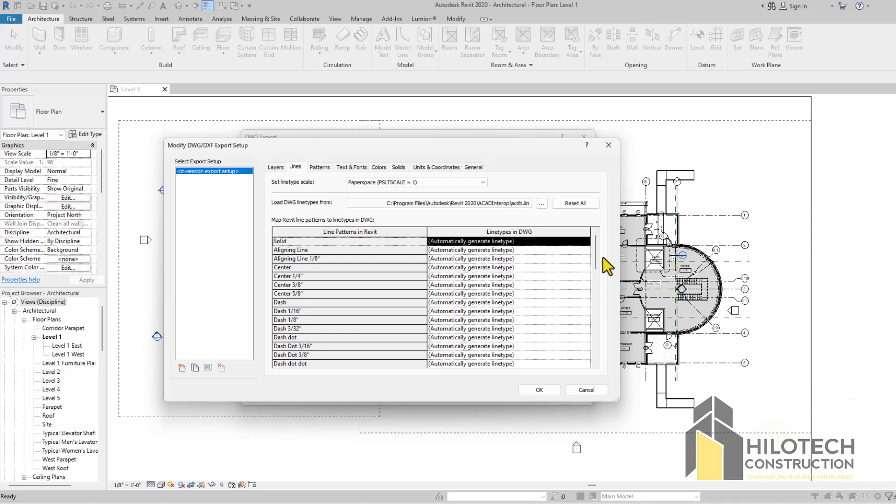
Inspect the DWG linetype choices for Solid, leaving its mapping unchanged.
left_click_drag(598, 256, 591, 235)
left_click(516, 240)
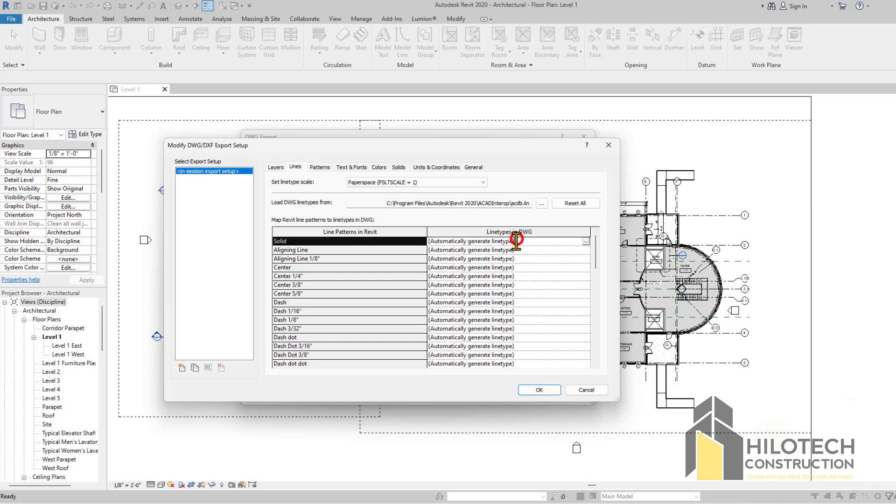
left_click(586, 242)
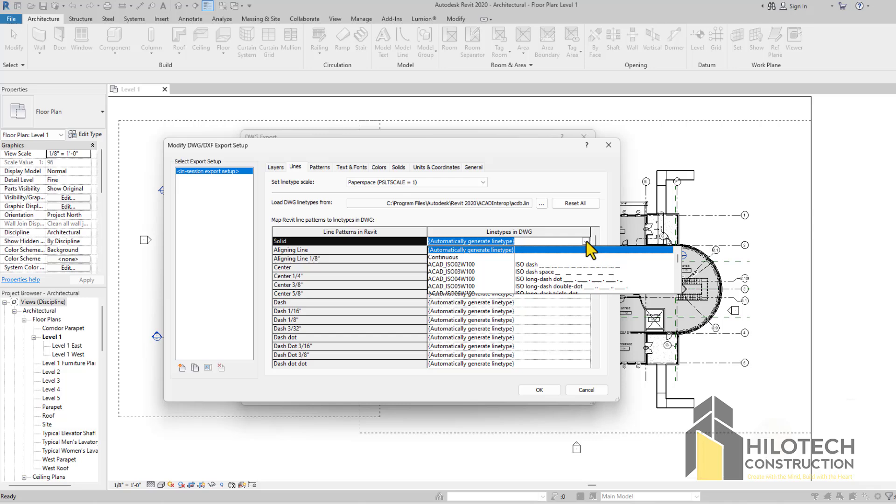
mouse_move(680, 259)
left_mouse_down()
mouse_move(679, 271)
mouse_move(679, 256)
left_mouse_up()
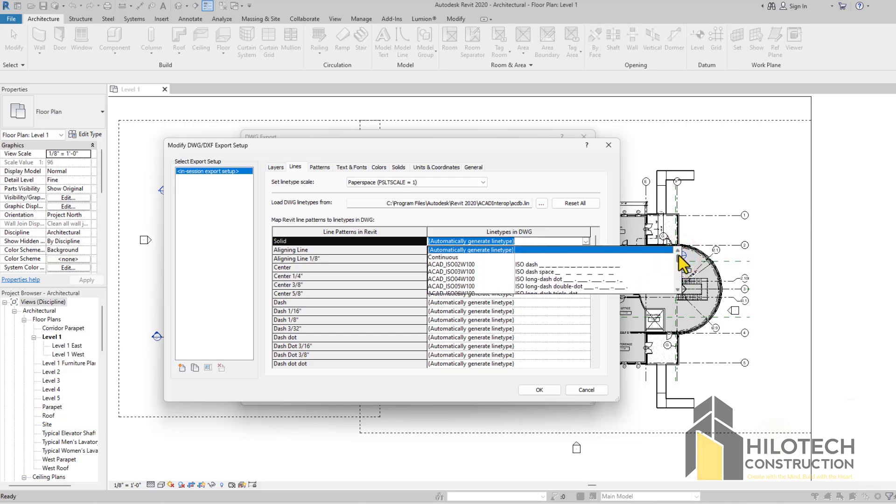
left_click(587, 239)
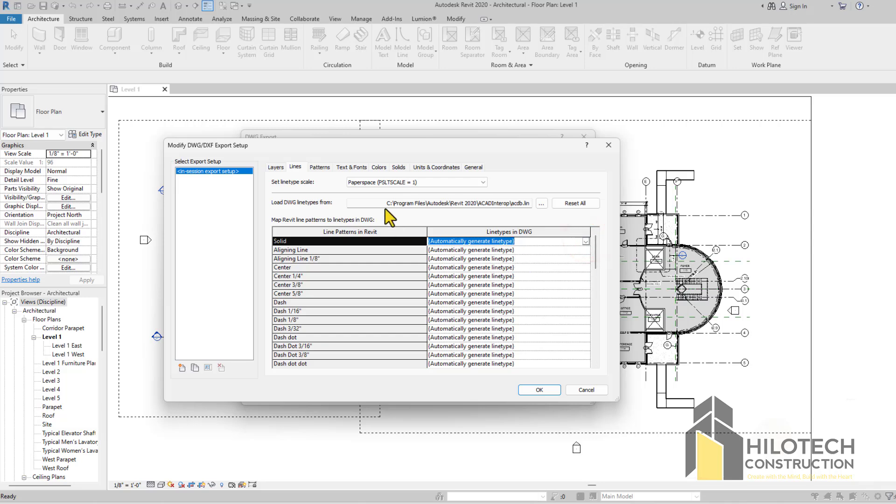
Review the Patterns tab hatch mappings and bring up the Text & Fonts mappings.
left_click(321, 167)
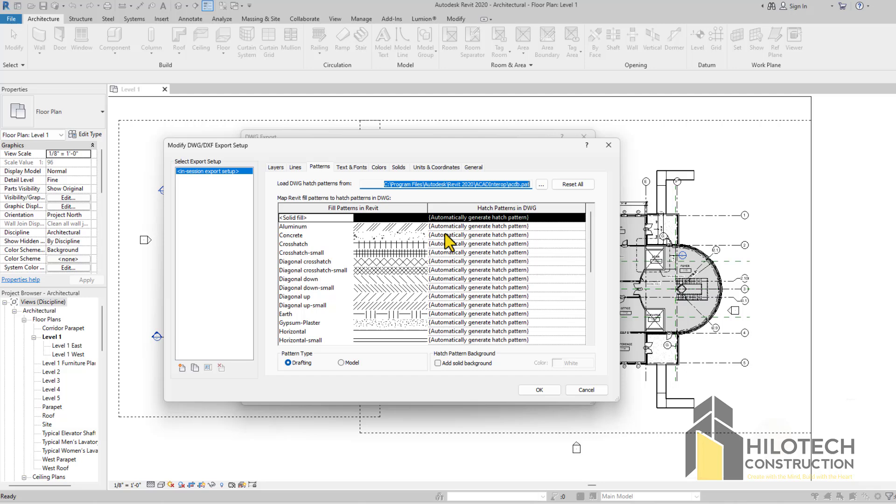
left_click(380, 236)
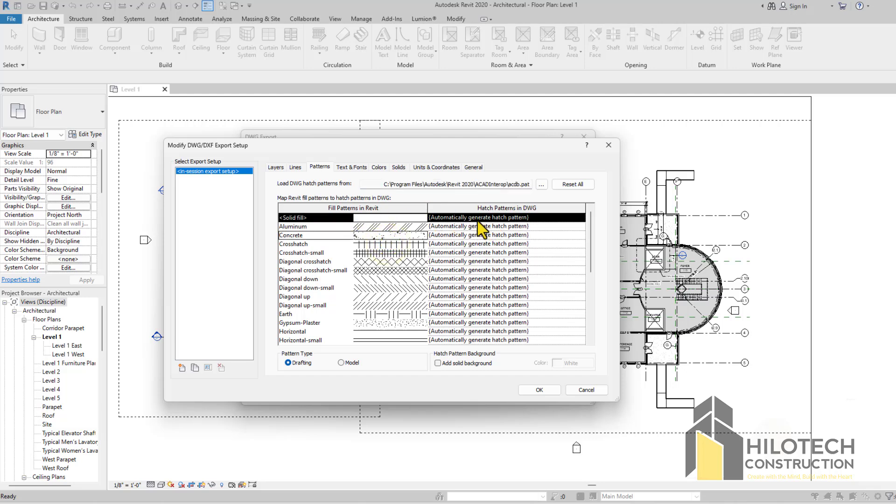
left_click(360, 167)
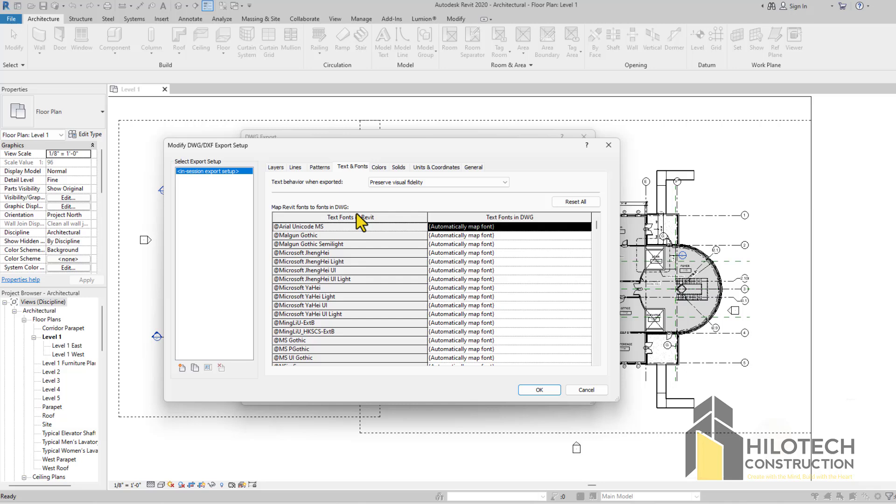
Keep colours as Index color (255 colors) after trying 'Specified in view', and show Solids options.
left_click(379, 167)
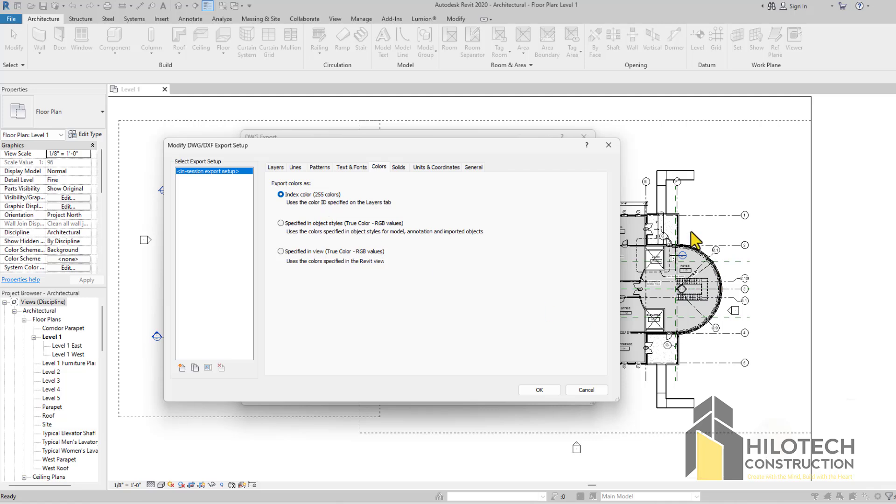
left_click(284, 249)
left_click(279, 194)
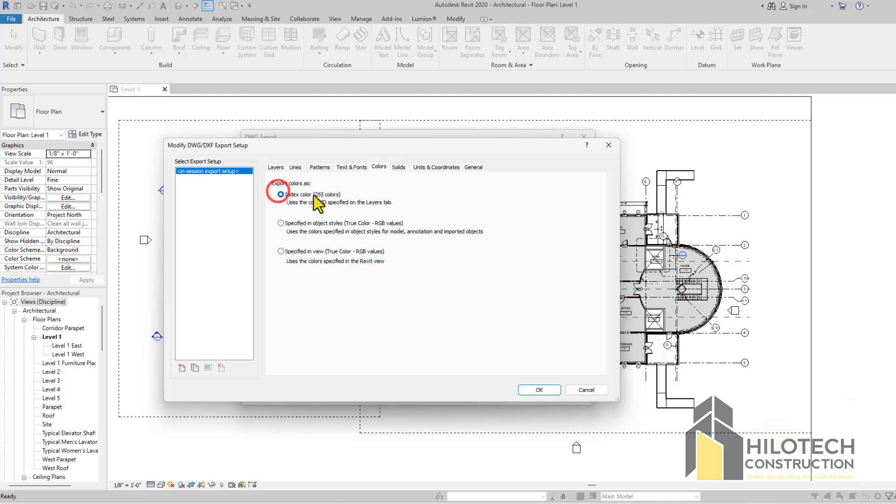
left_click(400, 168)
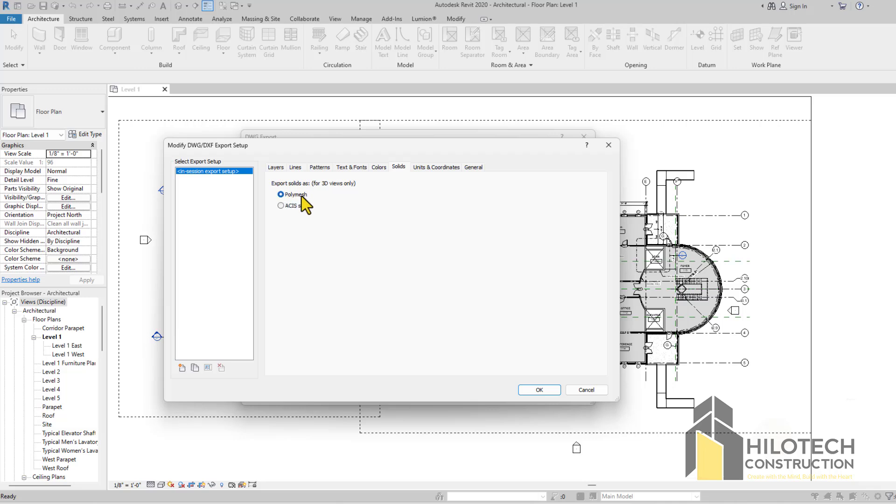
Set 'One DWG unit is' to Meter on Units & Coordinates, after trying Centimeter and Millimeter.
left_click(431, 167)
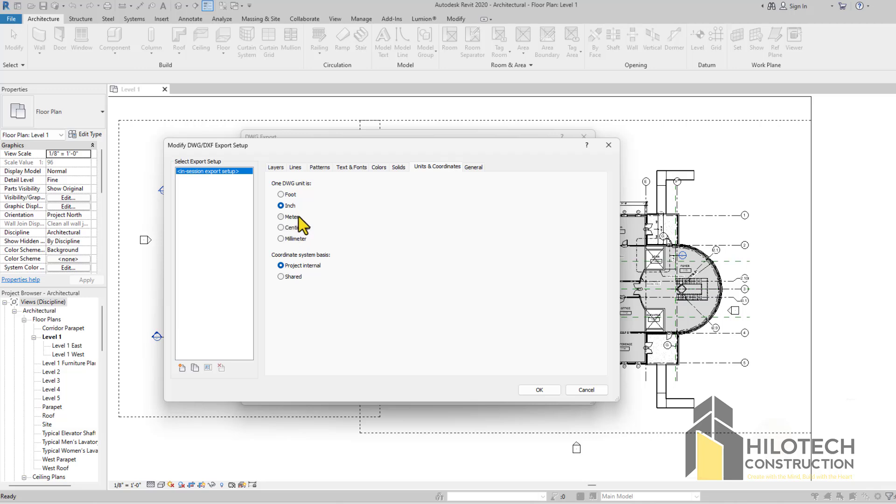
left_click(280, 217)
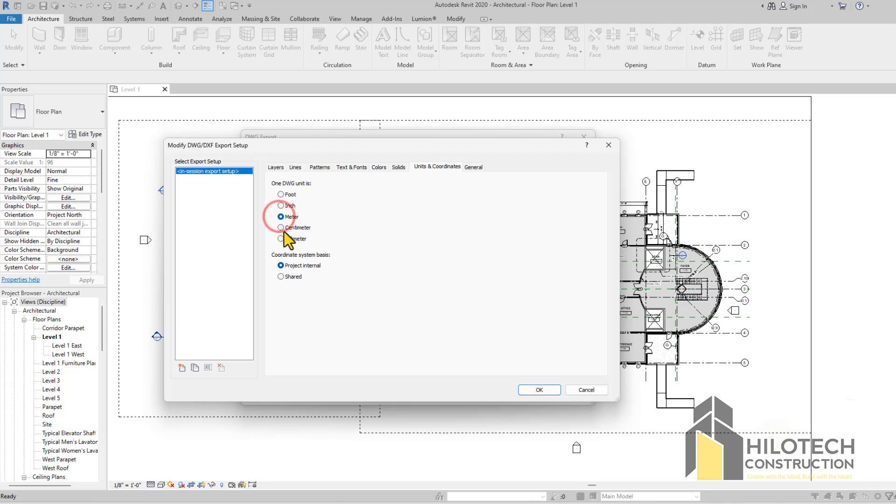
left_click(280, 228)
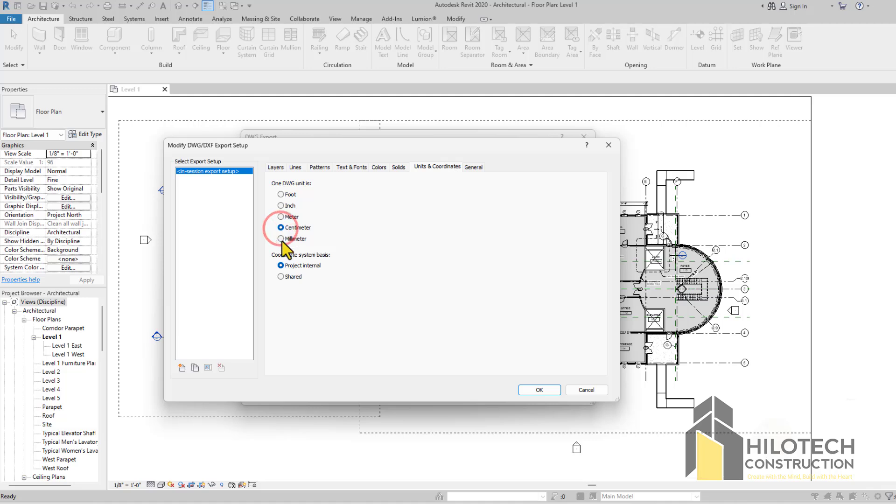
left_click(280, 239)
left_click(280, 217)
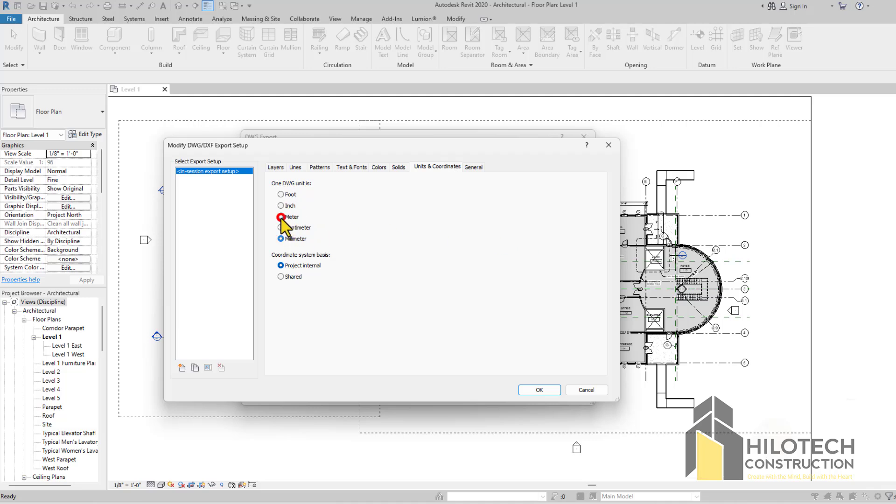
left_click(475, 168)
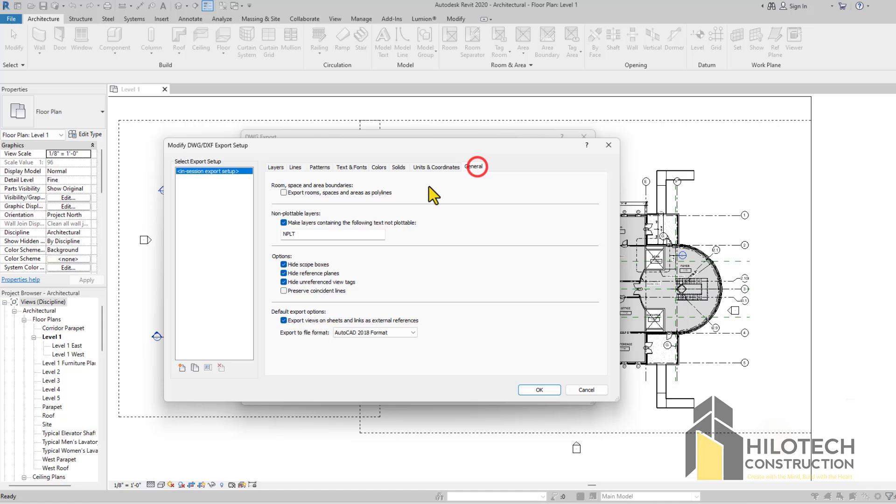
Keep AutoCAD 2018 Format as the export file format and confirm the setup with OK.
left_click(404, 340)
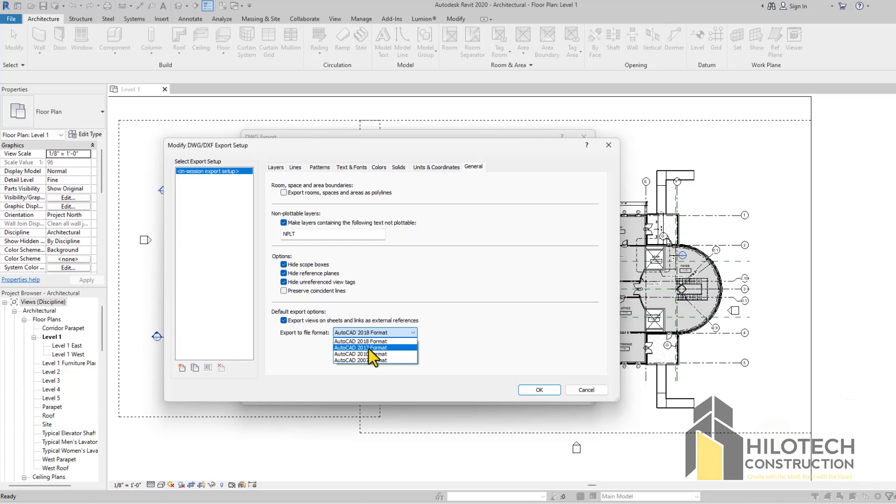
left_click(456, 349)
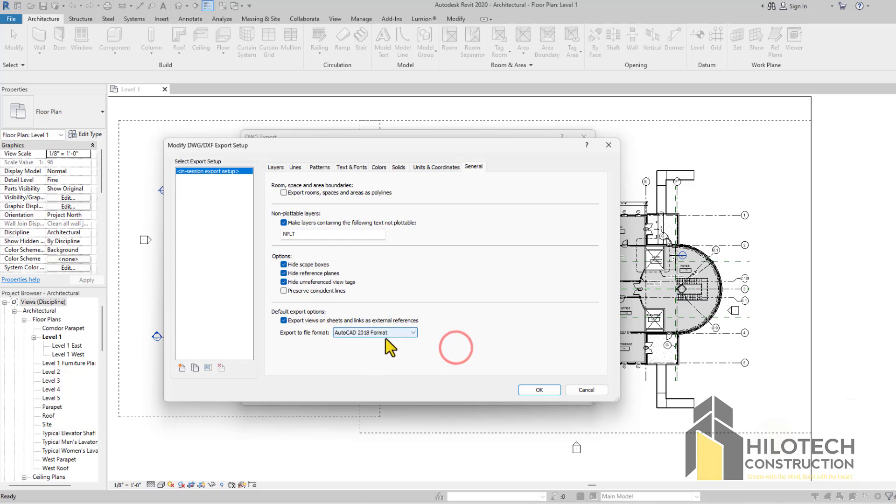
left_click(542, 390)
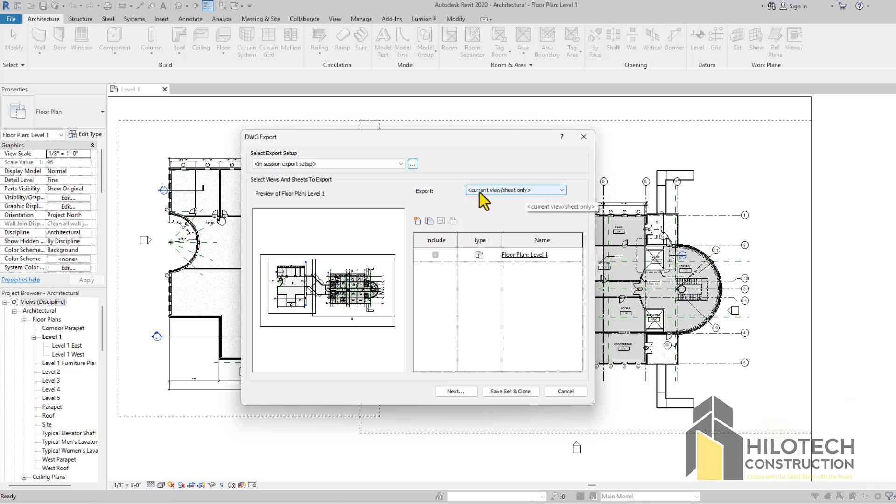
Export an <in-session view/sheet set> showing 'All views and sheets in the Model' in the list.
left_click(561, 191)
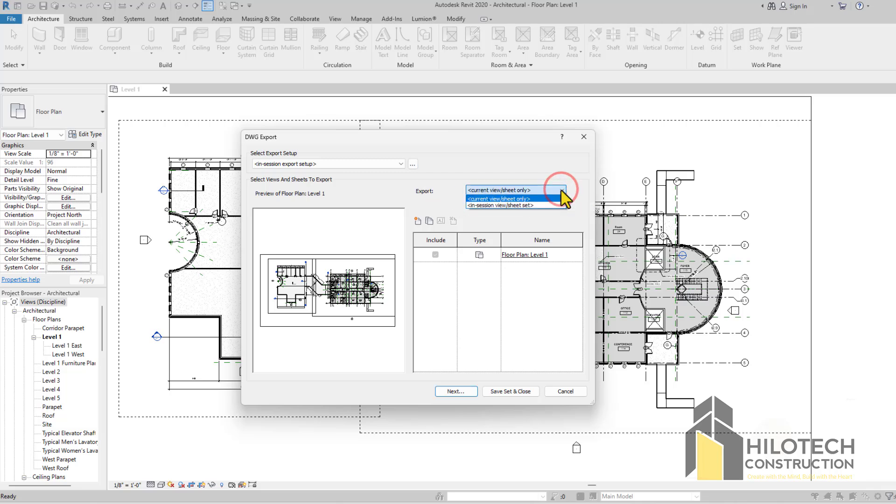
left_click(495, 206)
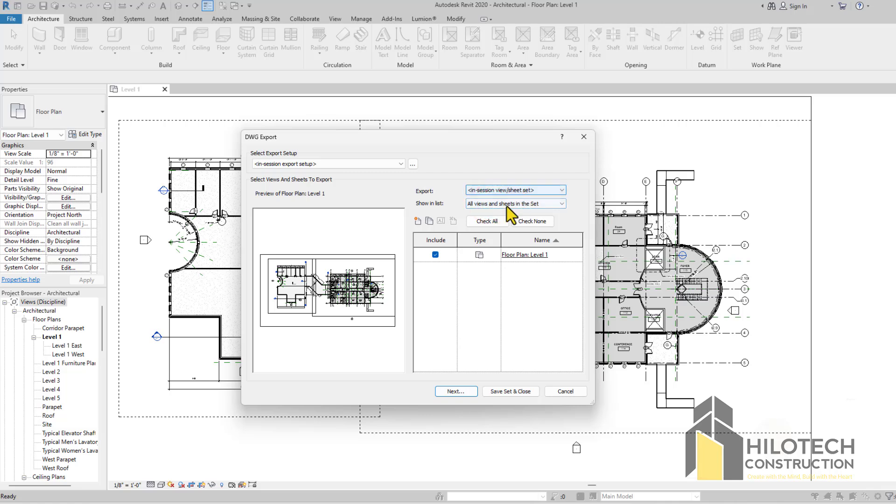
left_click(551, 203)
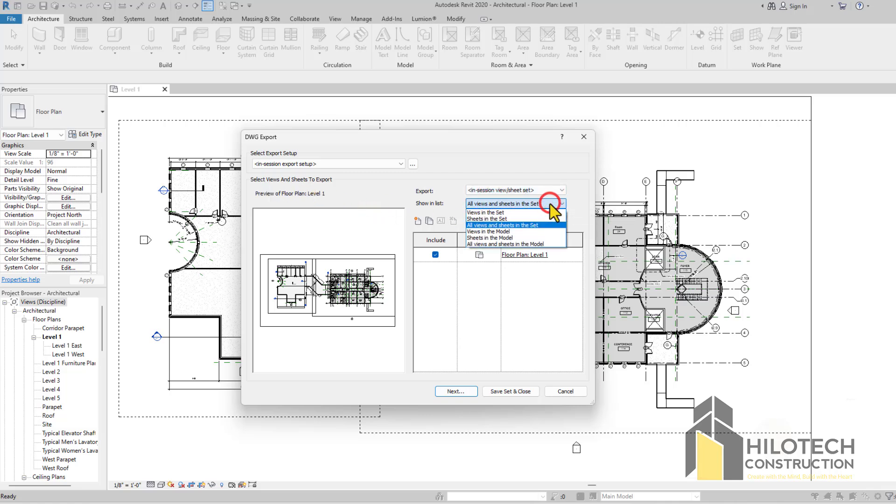
left_click(486, 218)
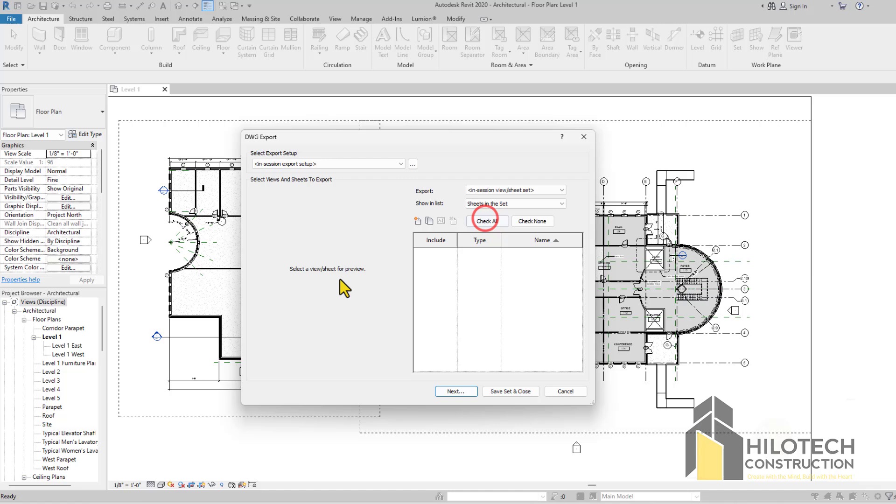
left_click(561, 203)
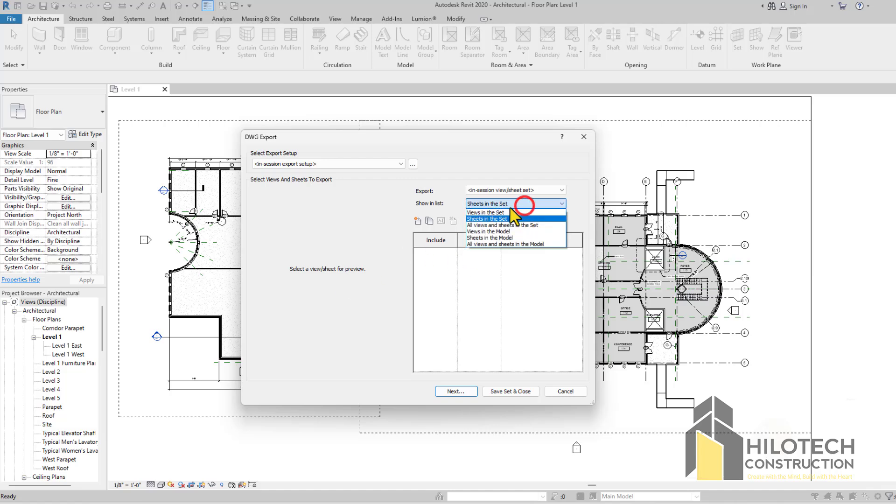
left_click(484, 211)
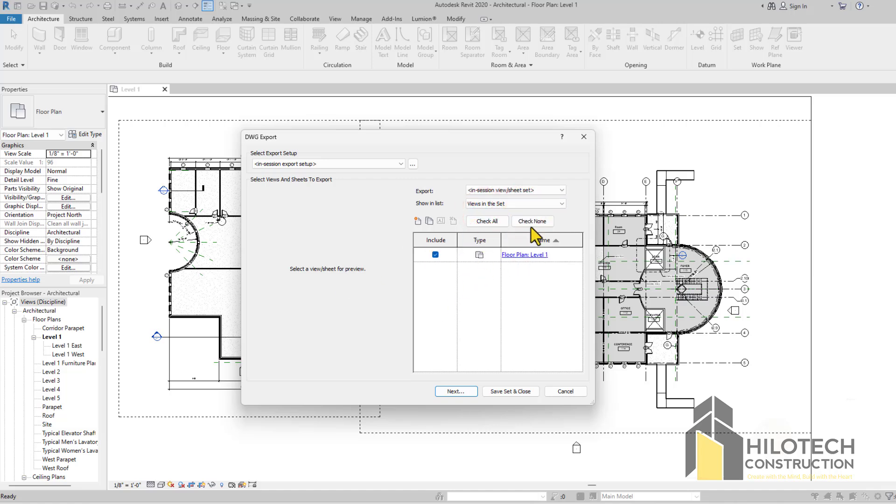
left_click(539, 203)
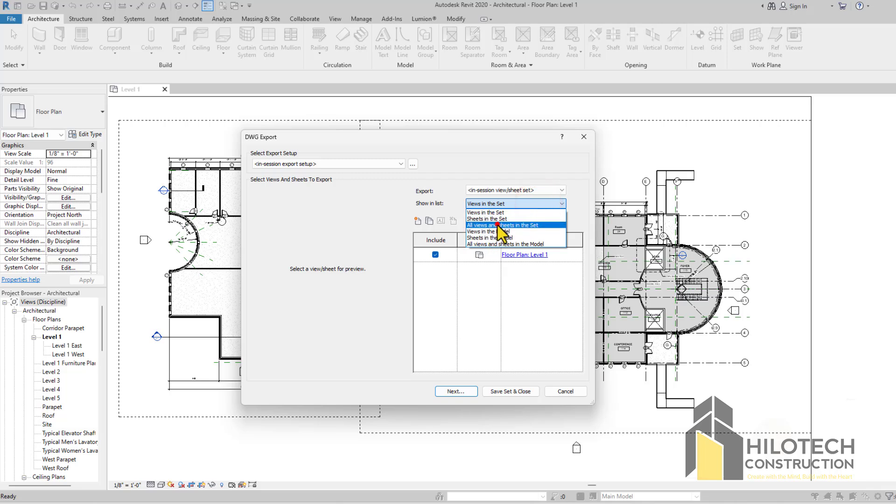
left_click(497, 225)
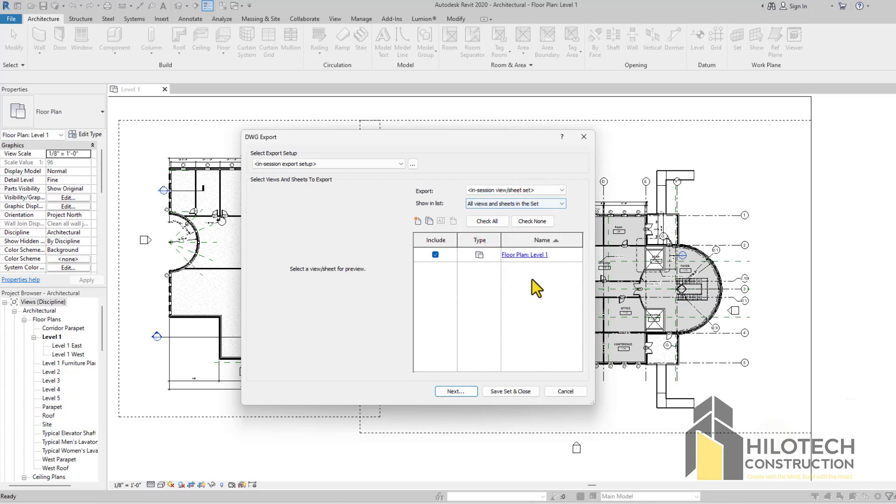
left_click(518, 206)
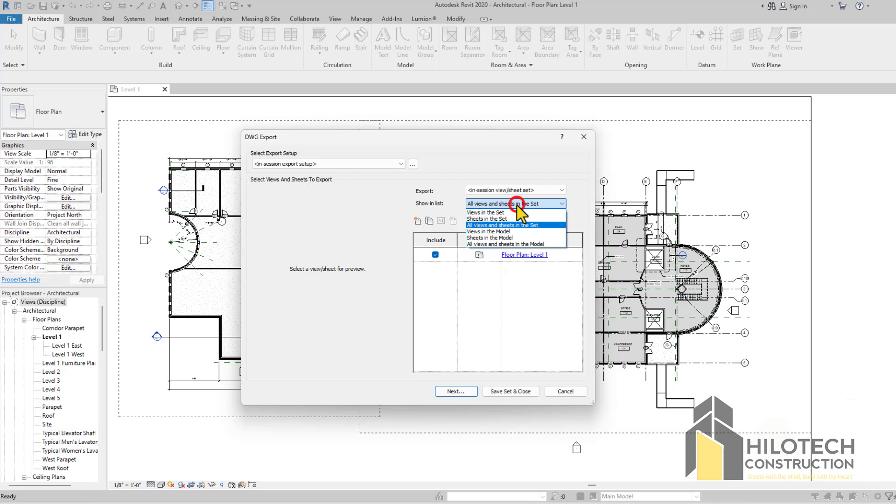
left_click(499, 239)
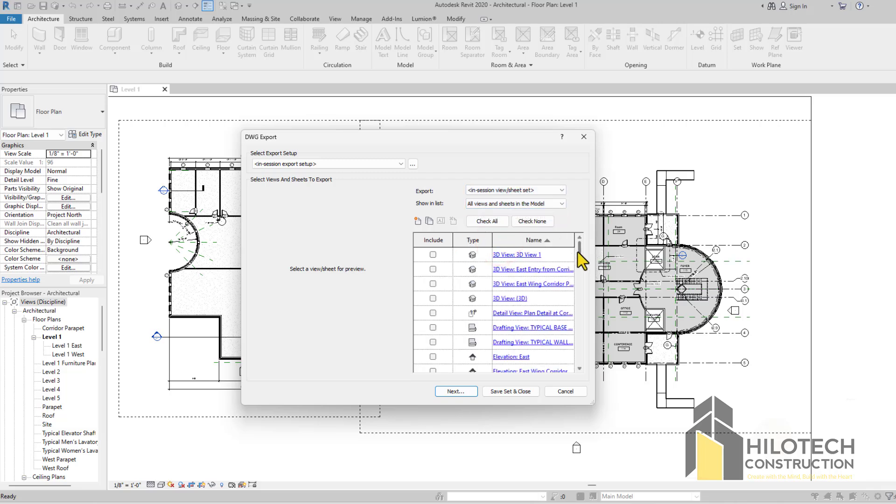
Tick Elevation: East plus the Level 1 East and Level 1 Furniture floor plans for export.
mouse_move(582, 254)
left_mouse_down()
mouse_move(582, 284)
mouse_move(583, 246)
left_mouse_up()
left_click_drag(579, 253, 579, 269)
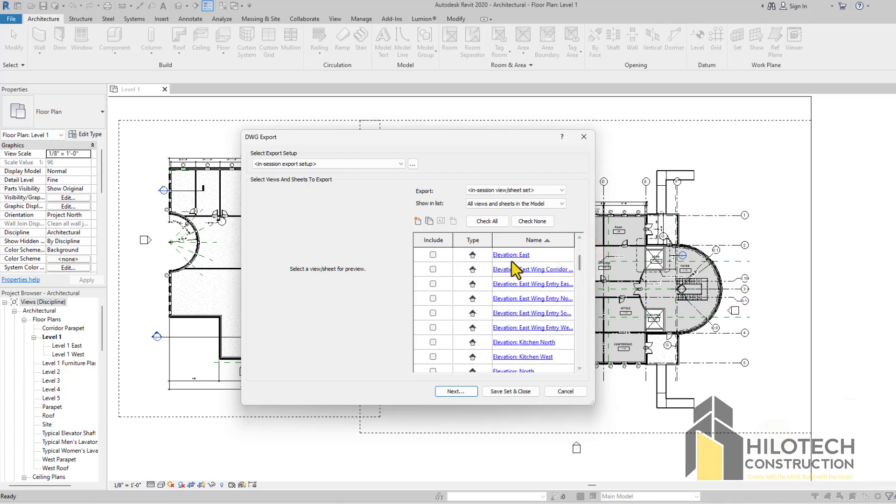
left_click(433, 255)
left_click_drag(578, 271, 581, 293)
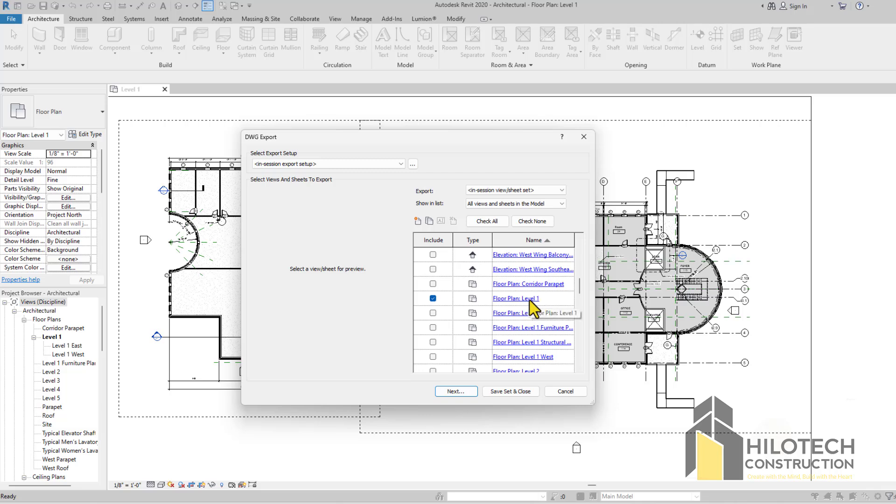
left_click(434, 313)
left_click(433, 328)
left_click(433, 341)
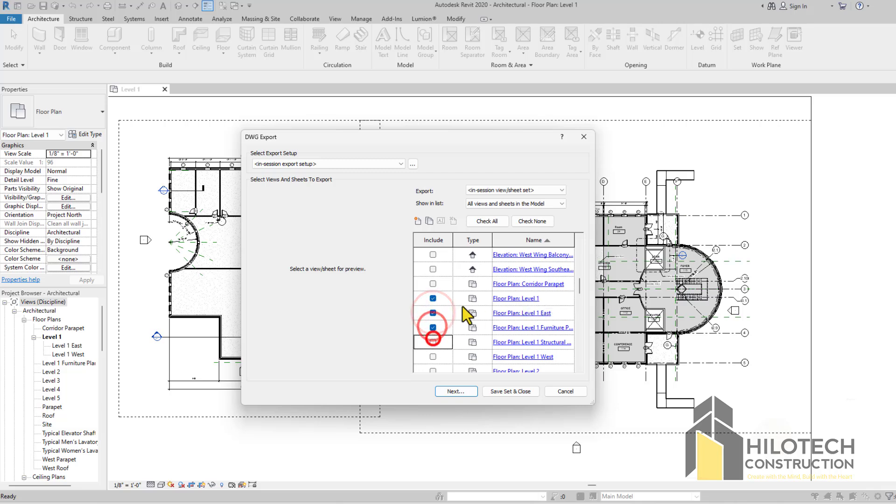
Tick the Roof, Parapet and Level 5 floor plans and continue to the save-folder dialog.
left_click_drag(580, 285, 582, 309)
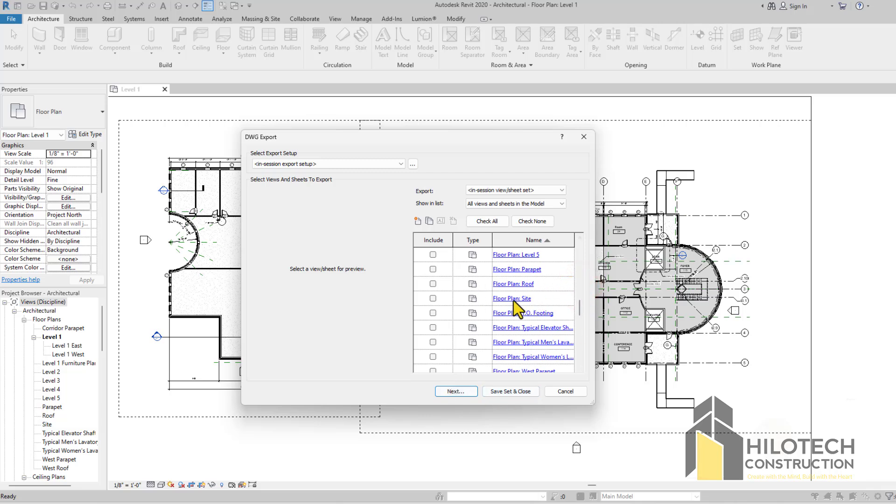
left_click(433, 284)
left_click(433, 270)
left_click(434, 255)
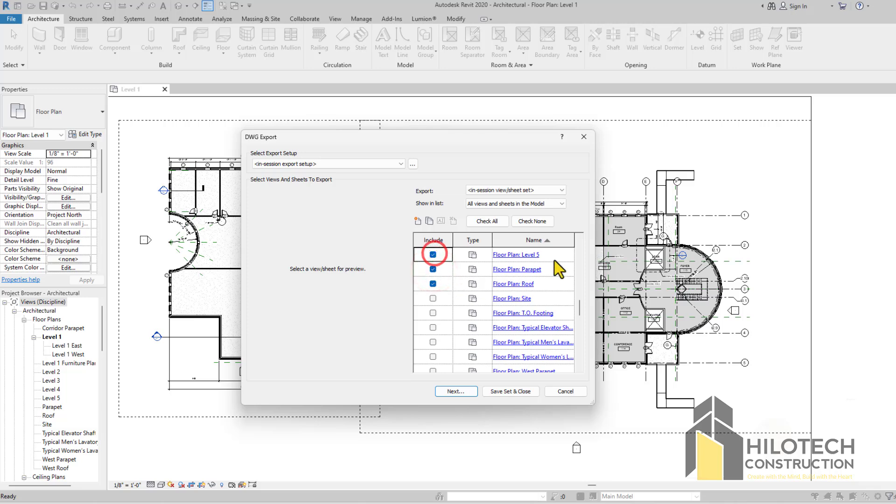
left_click(455, 392)
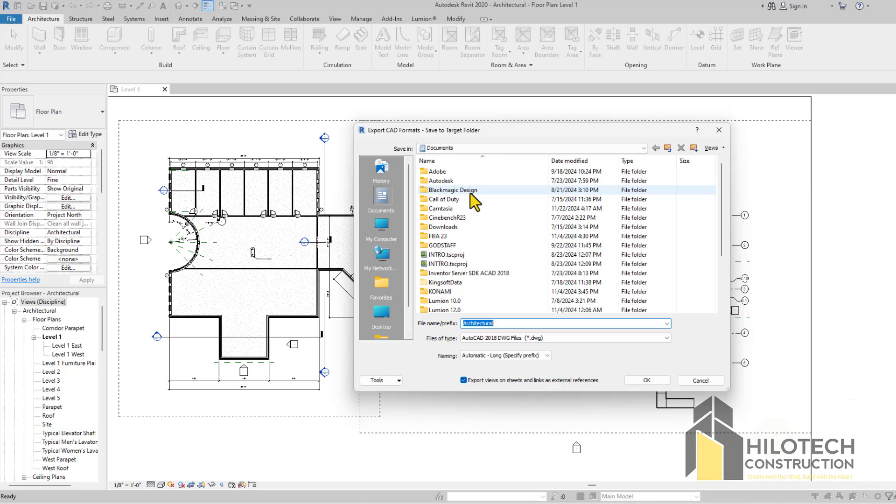
Choose Desktop and AutoCAD 2018 DWG file type, select the file name prefix, then close the dialog.
left_click(384, 311)
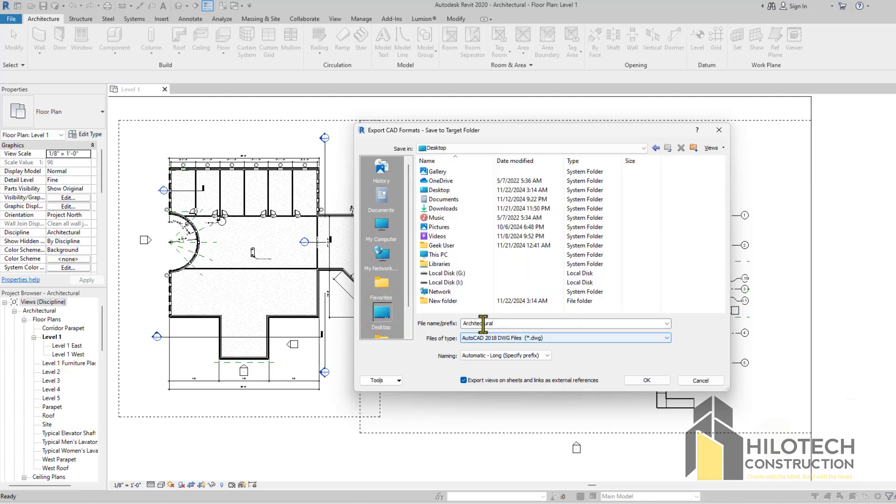
left_click(644, 337)
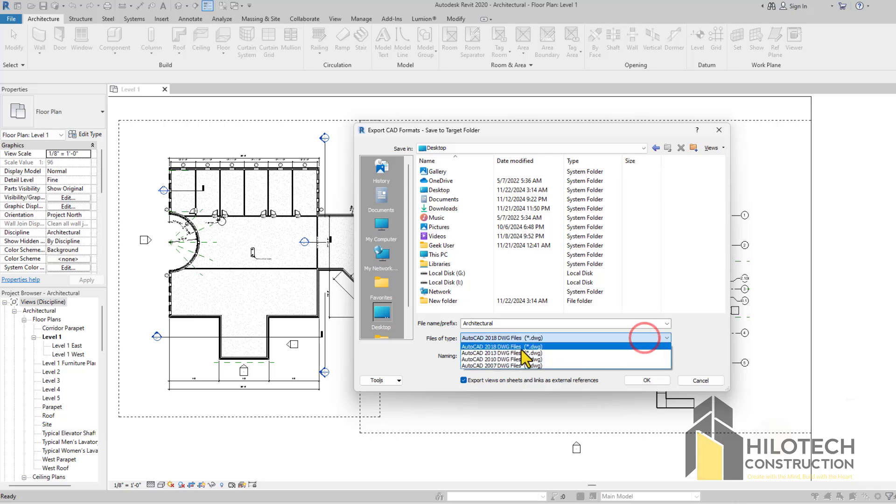
left_click(514, 347)
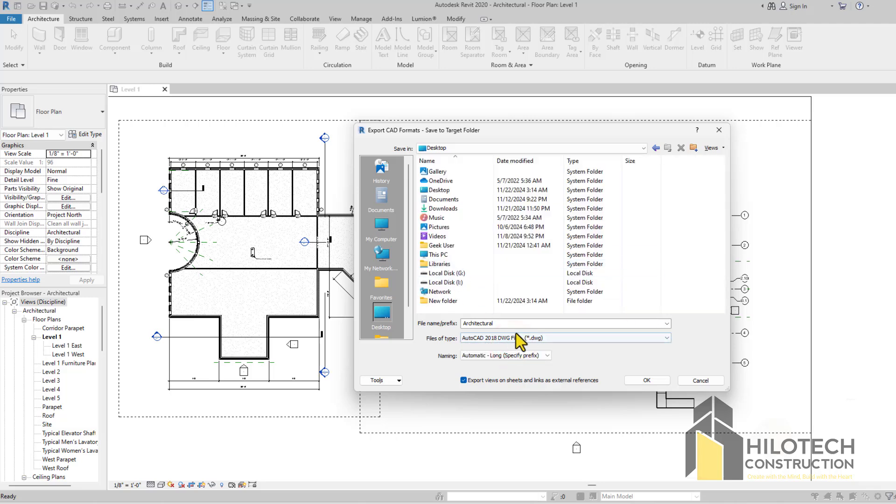
double_click(505, 326)
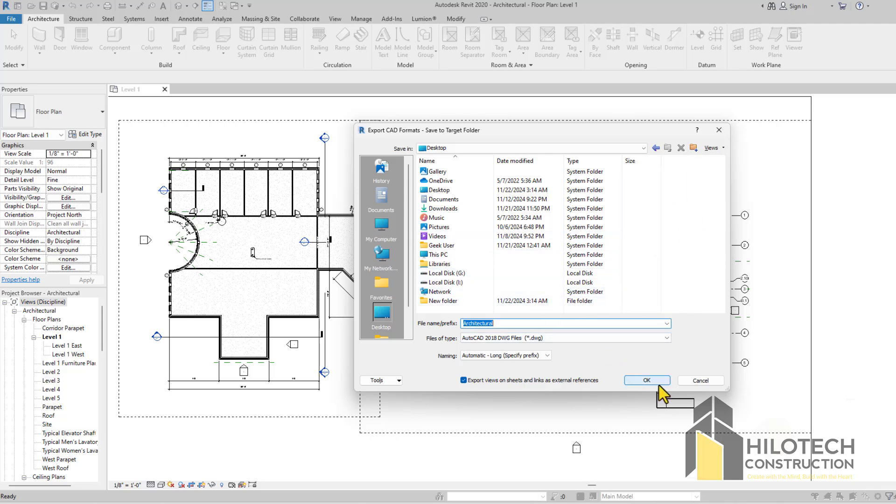
left_click(726, 133)
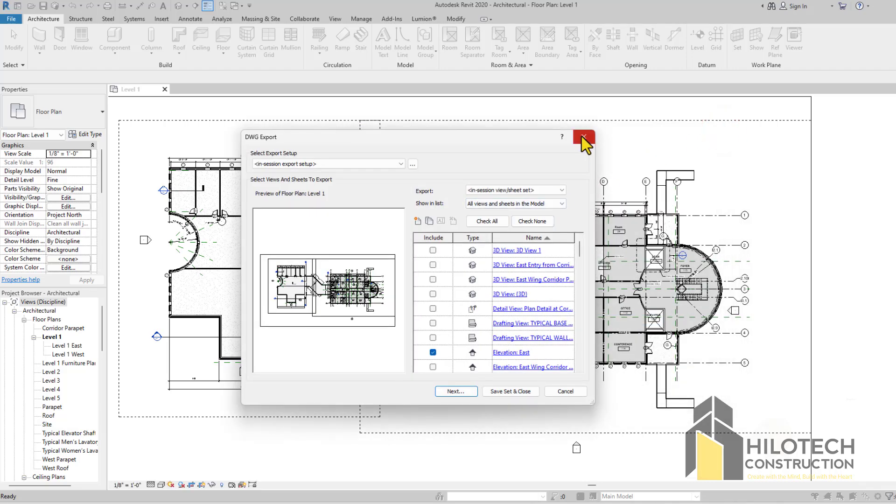
Close the DWG Export dialog and return to the Level 1 floor plan.
left_click(582, 138)
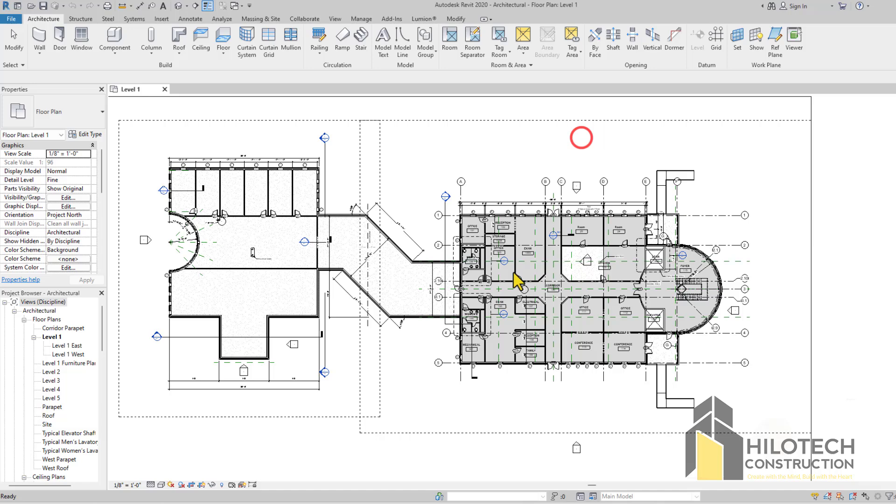
left_click(410, 157)
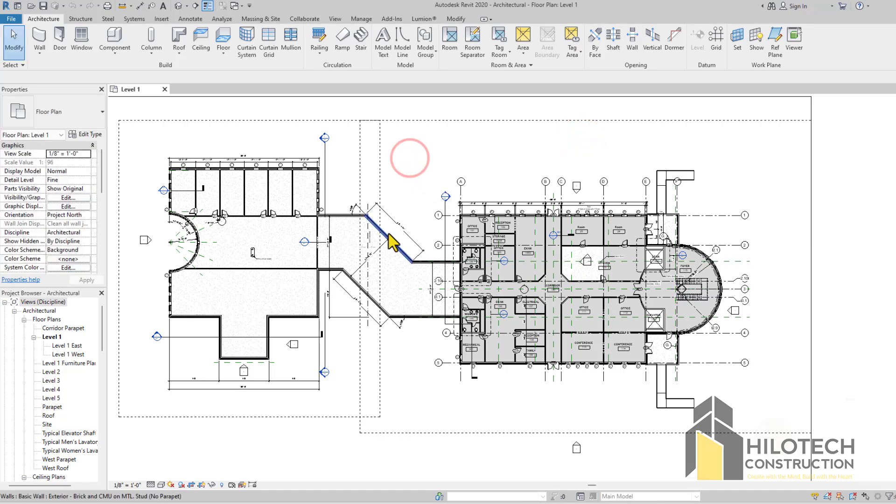